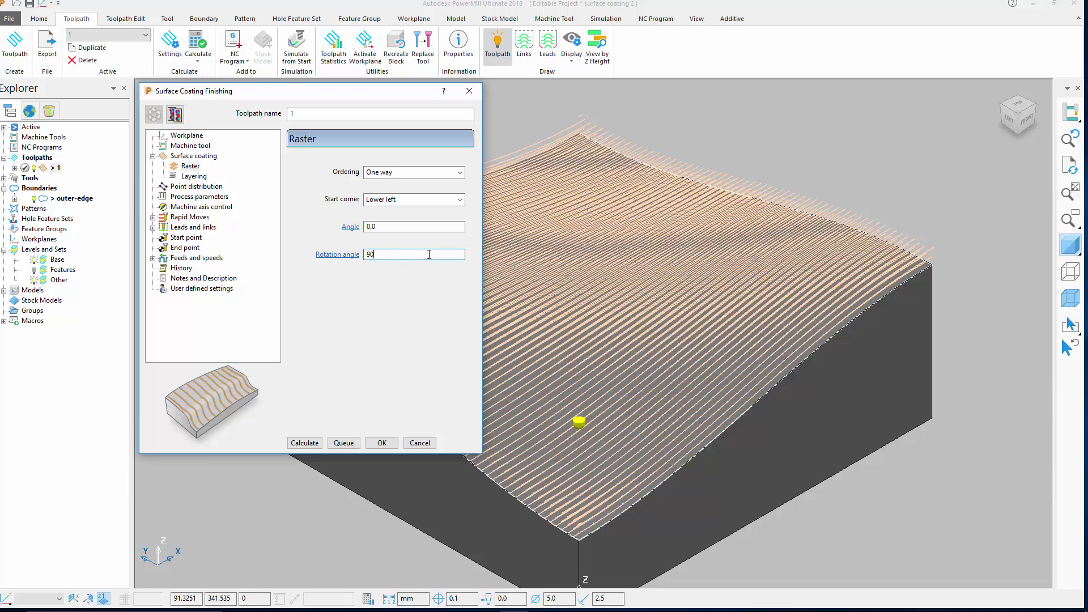
- Calculate surface coating toolpath 1 using the raster settings with a 90-degree rotation angle
click(306, 444)
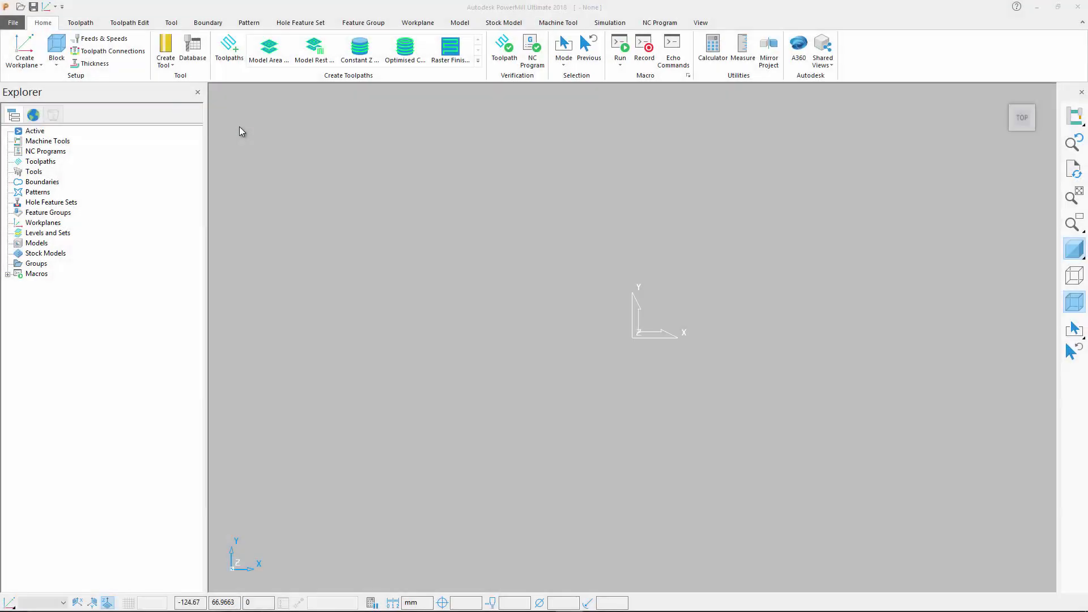
- Enable the PowerMill Additive plugin among the installed plugins and show its additive commands
click(14, 23)
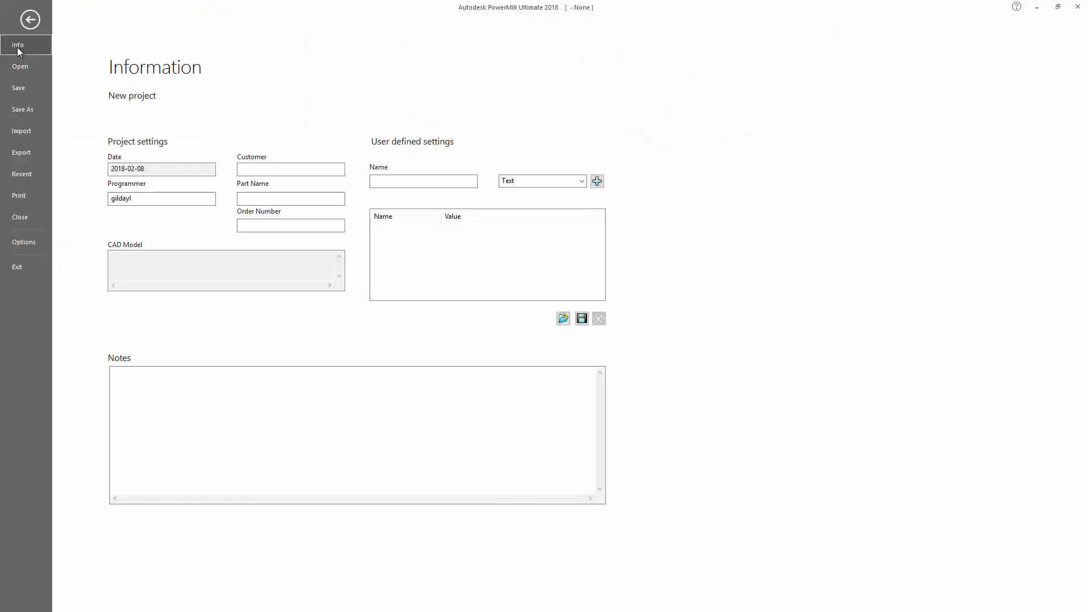
click(25, 242)
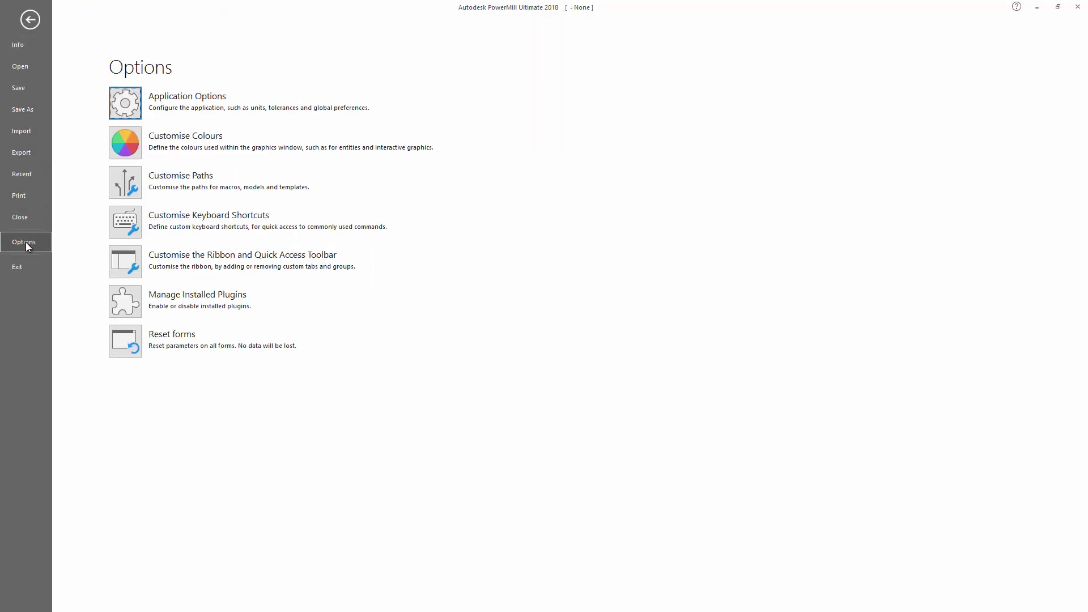
click(124, 303)
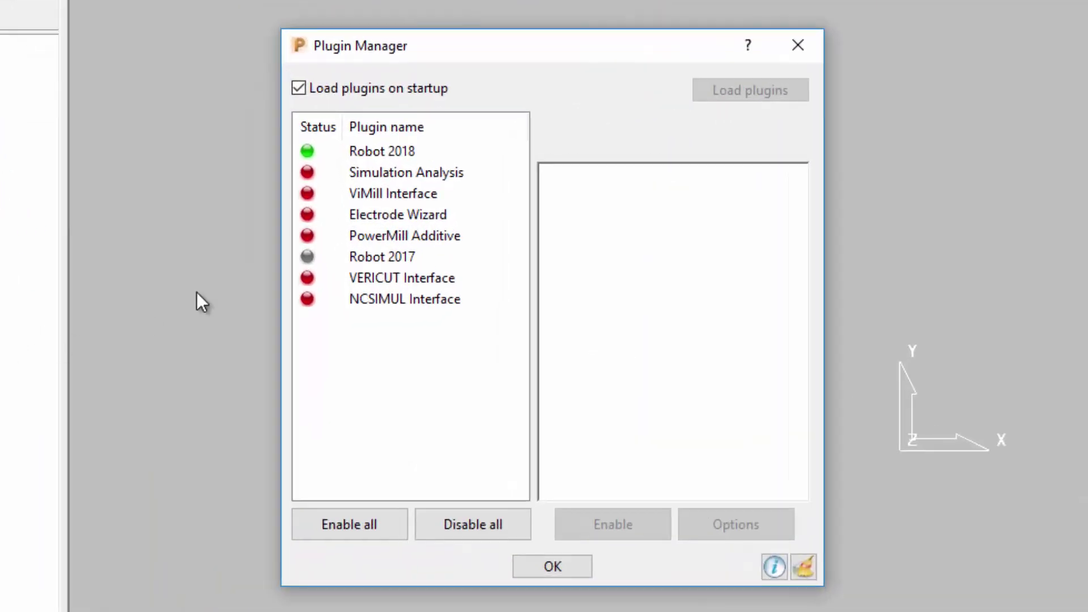
click(407, 236)
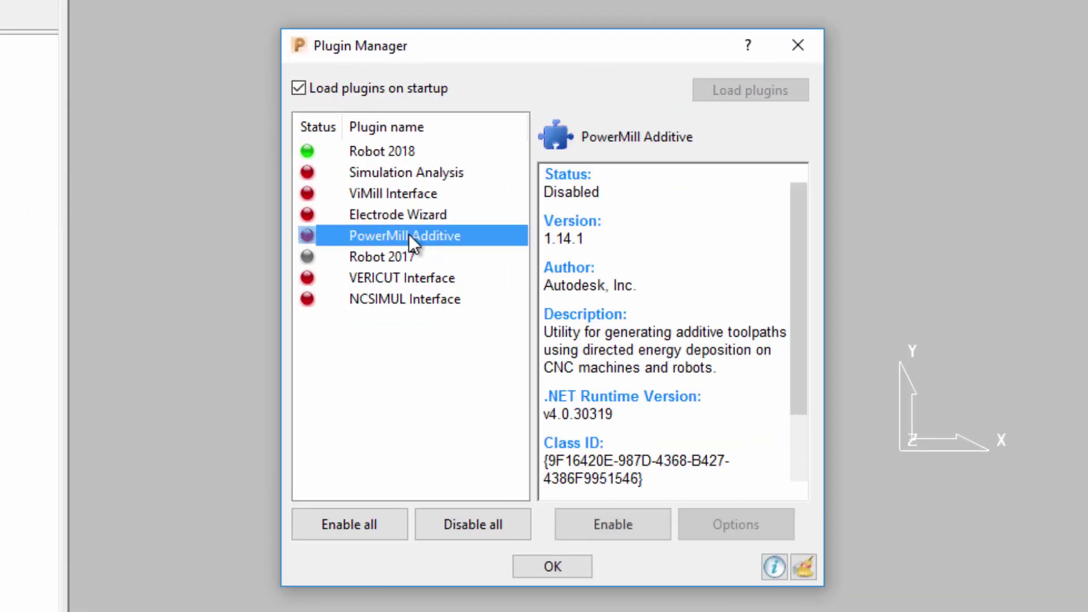
click(624, 526)
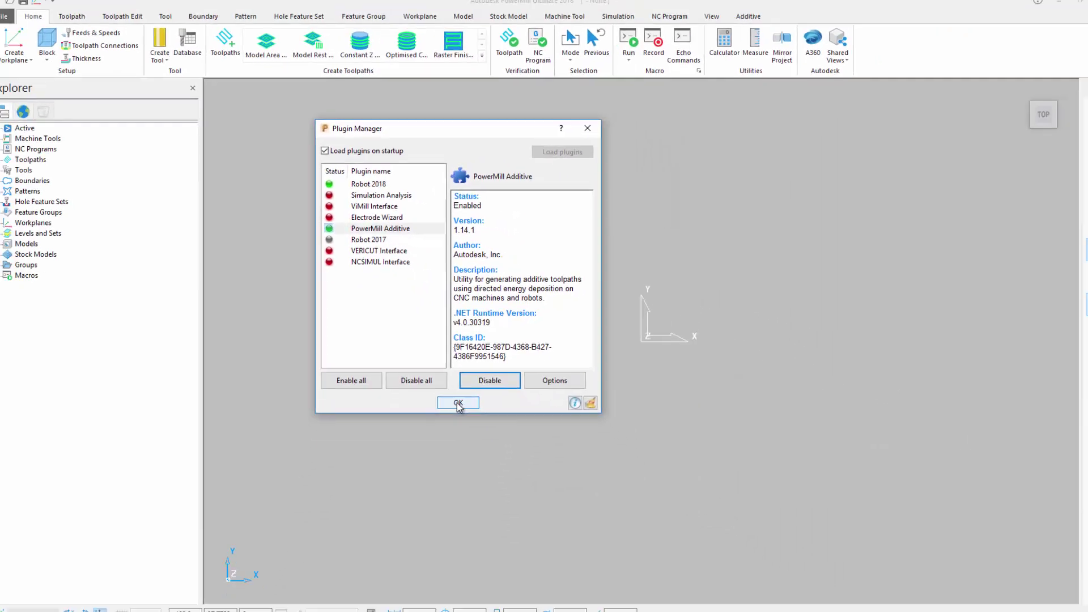
click(507, 488)
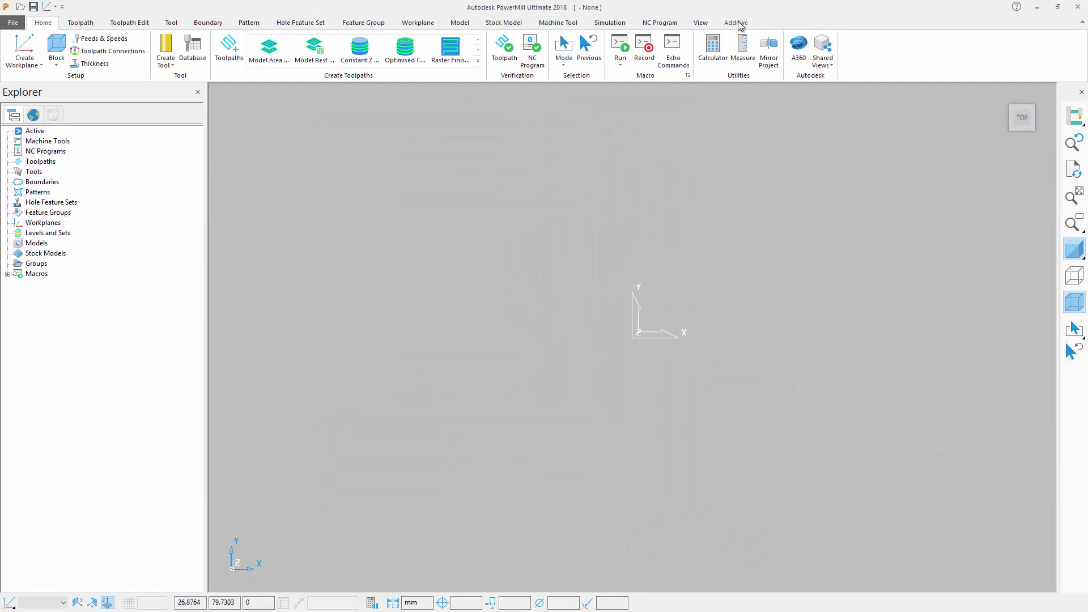
click(739, 24)
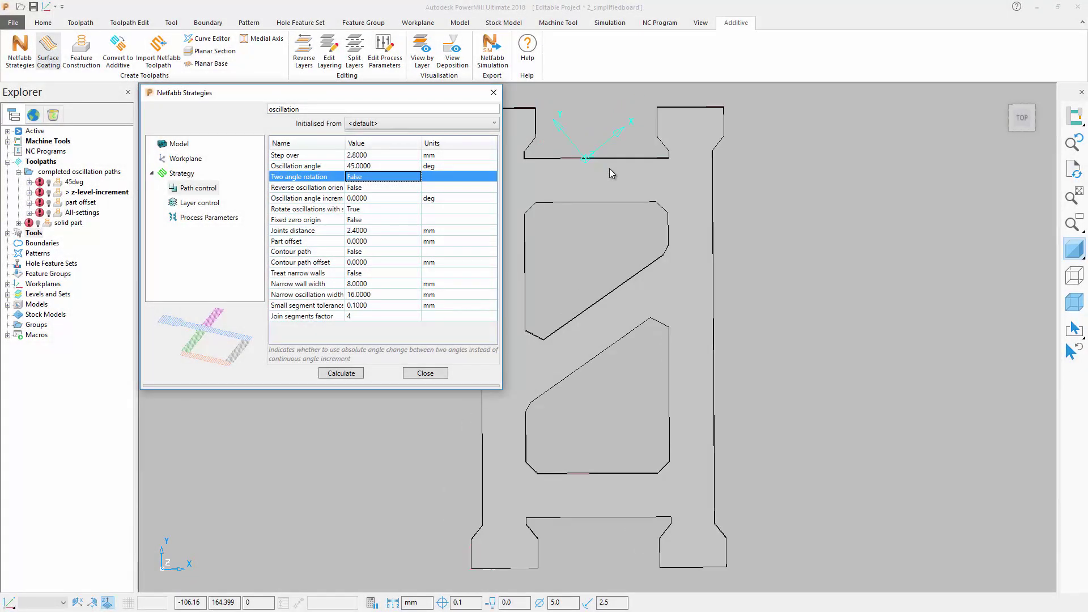
- Turn off the model's shading, then draw and activate the 45deg oscillation toolpath
shift+middle_drag(582, 234, 682, 234)
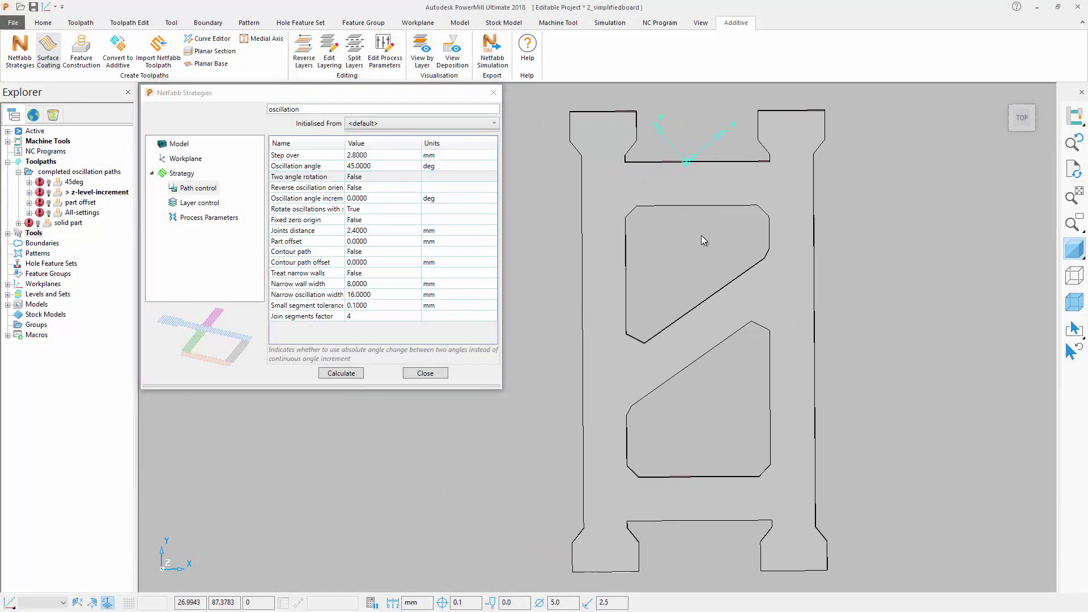
click(1075, 249)
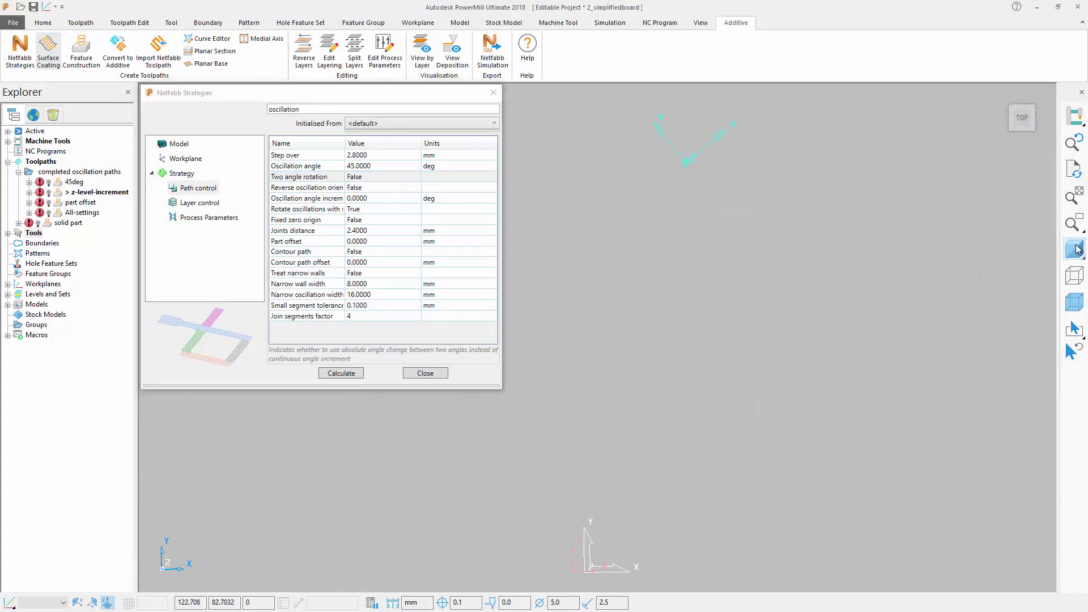
click(49, 182)
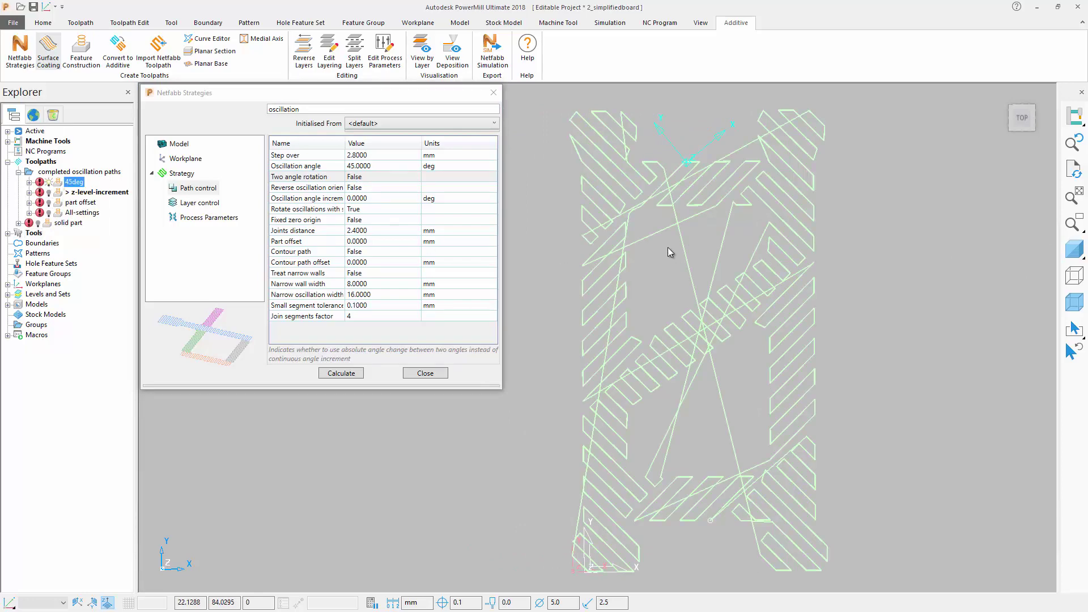
right_click(78, 182)
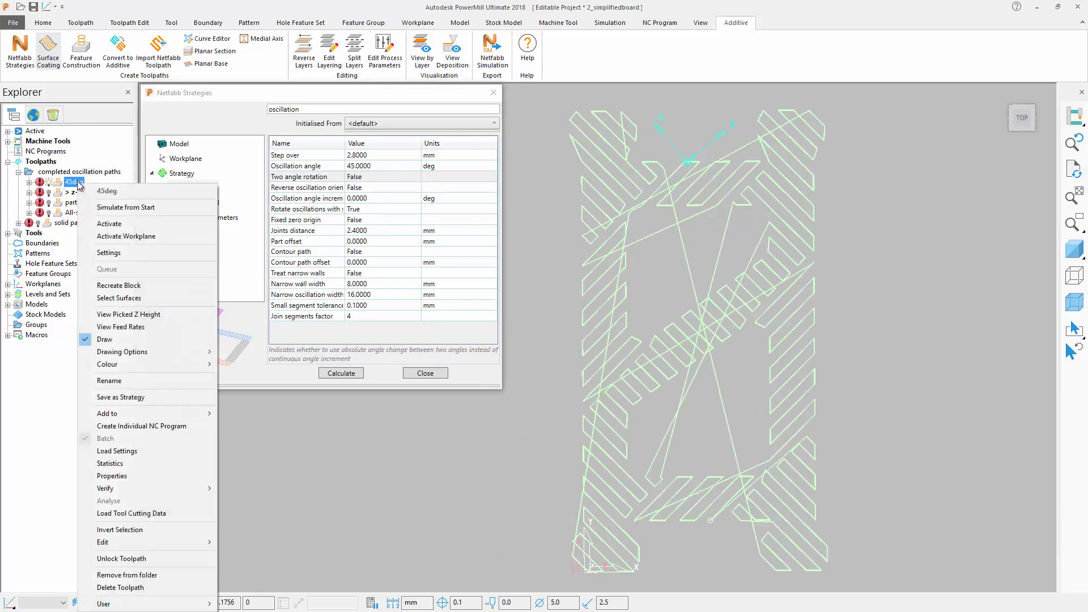
click(120, 223)
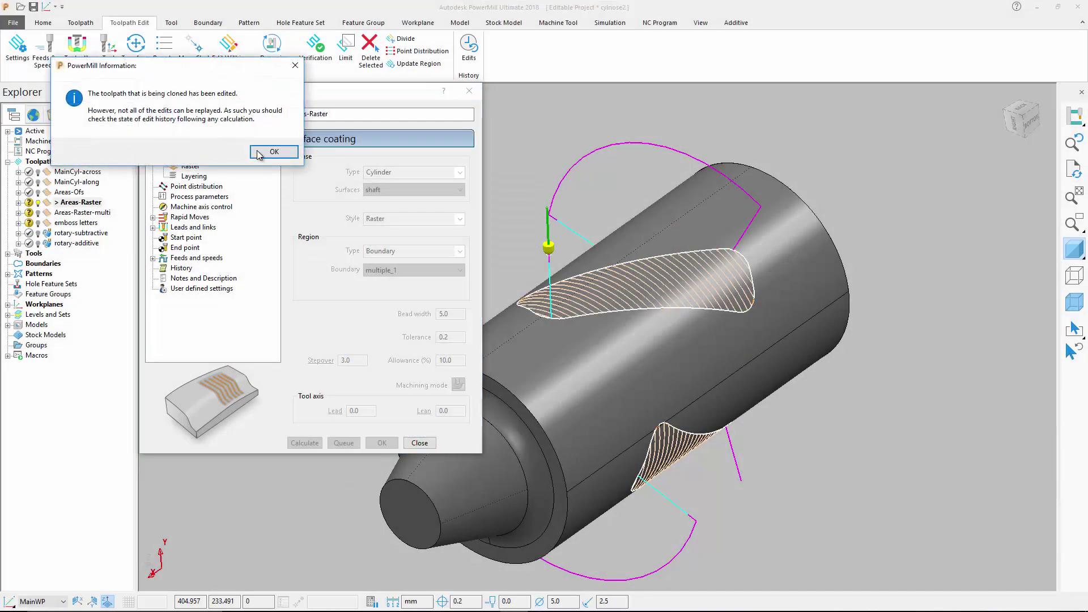
- Define the layering of the cloned Areas-Raster_1 toolpath as 5 layers with a default thickness of 4.0, and calculate it
click(267, 151)
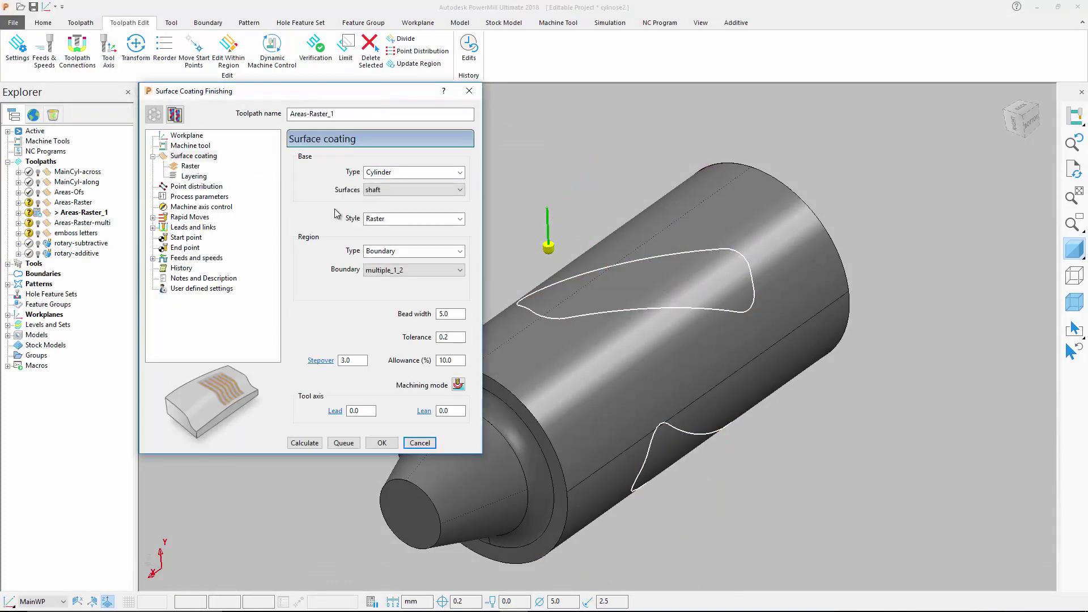
click(193, 176)
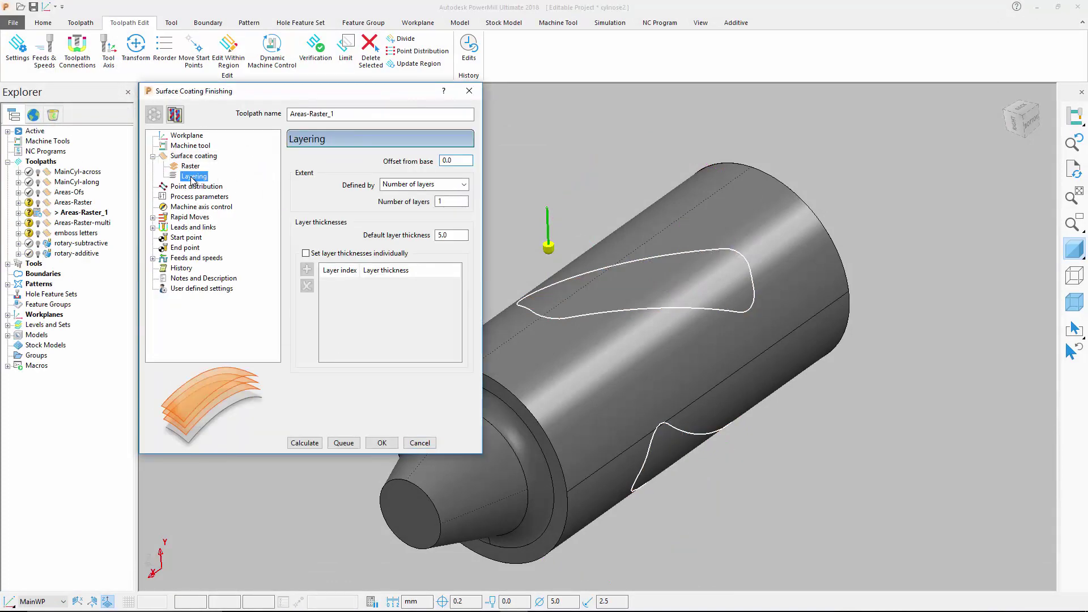
click(464, 184)
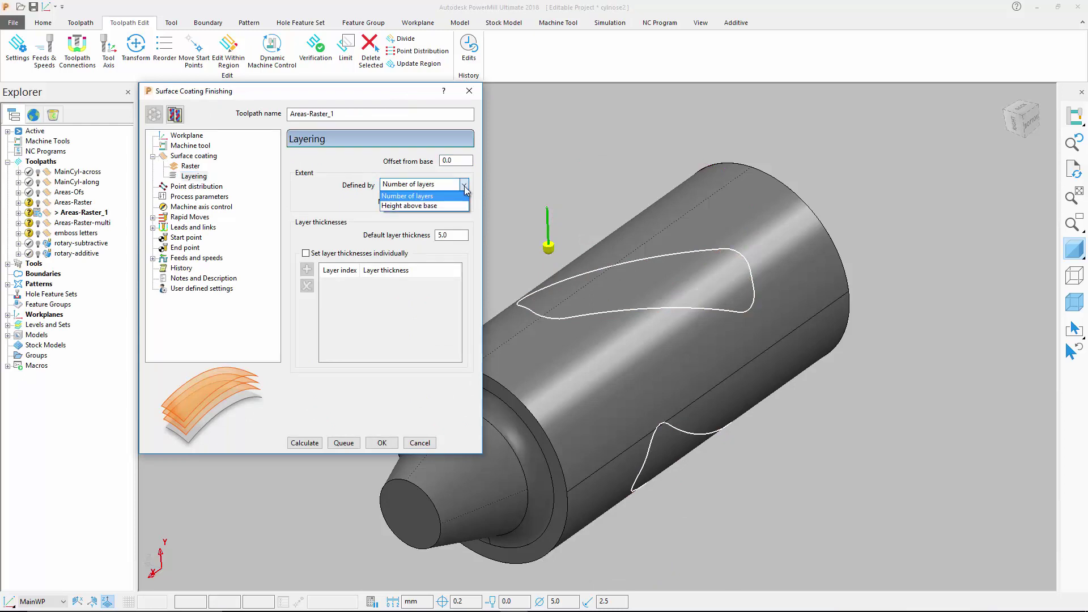
click(461, 196)
click(449, 201)
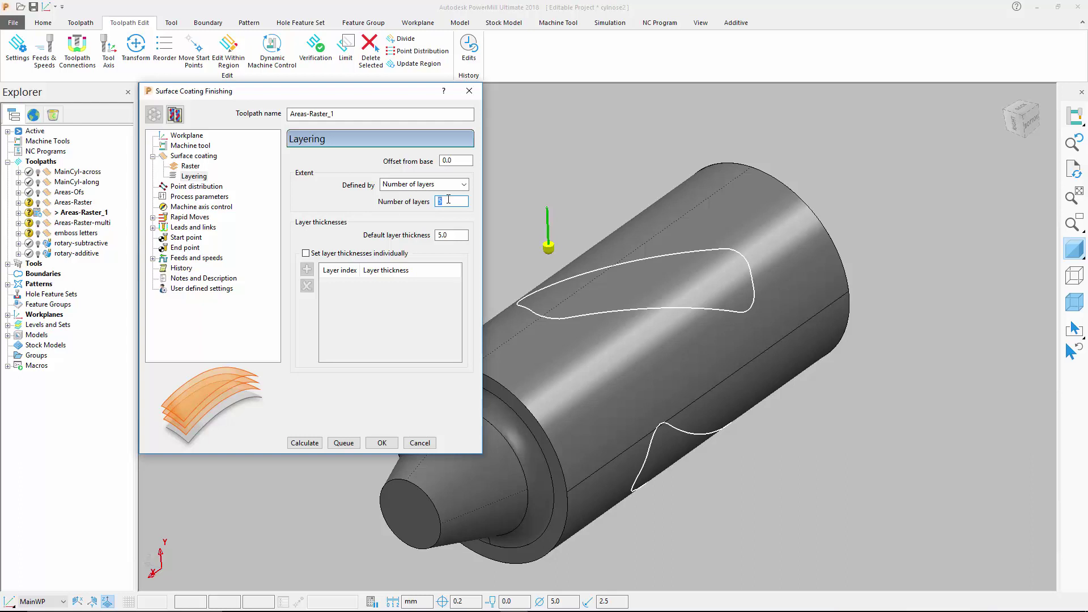
key(Tab)
text(4)
key(Return)
click(305, 443)
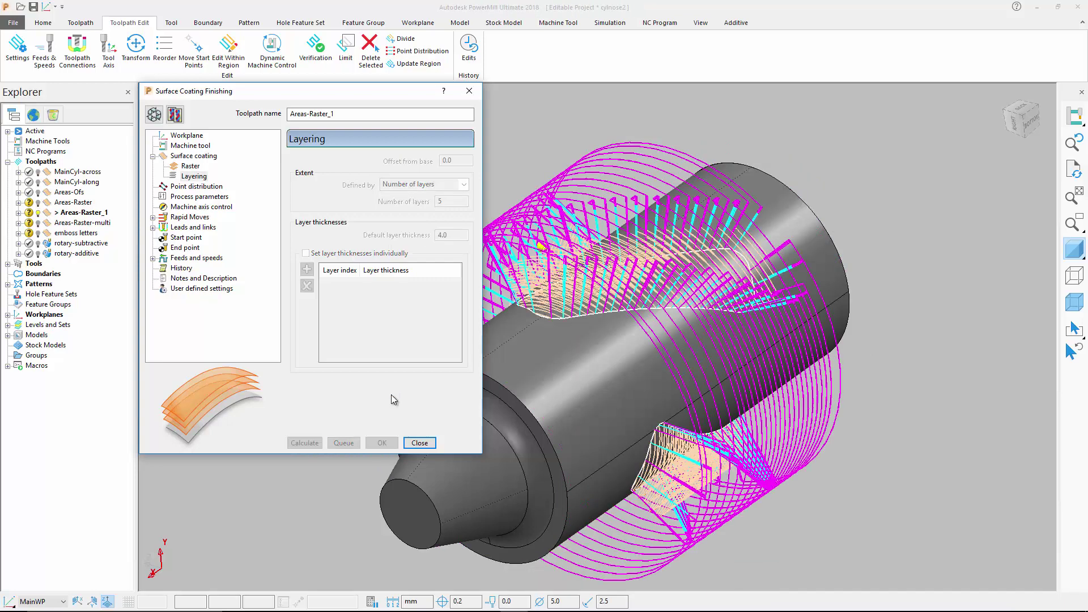
click(420, 442)
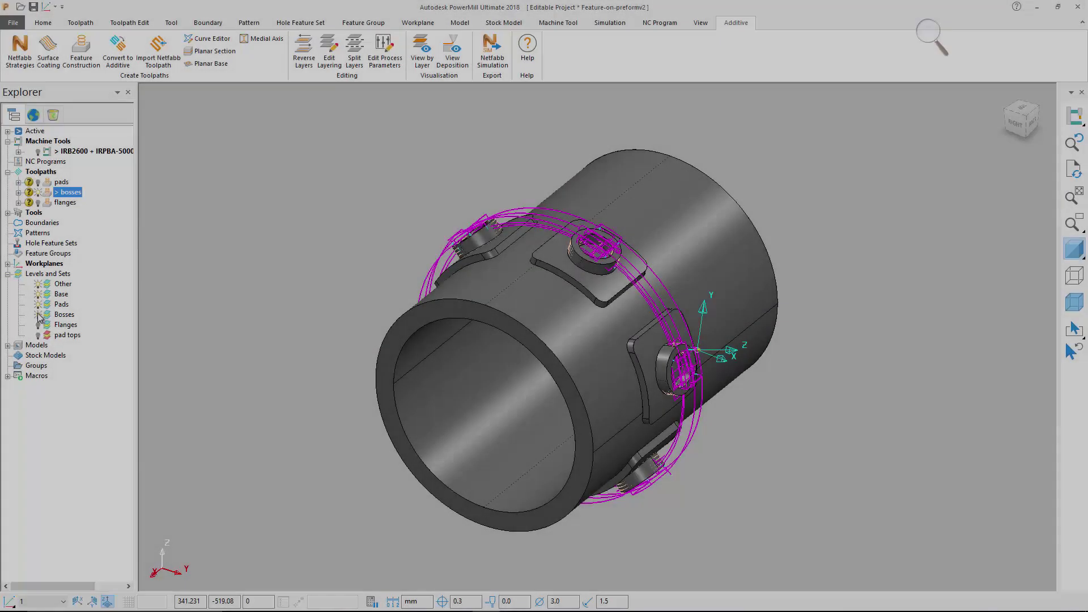
- Hide the Bosses level and draw the pads toolpath alongside the bosses toolpath on the cylinder
click(39, 316)
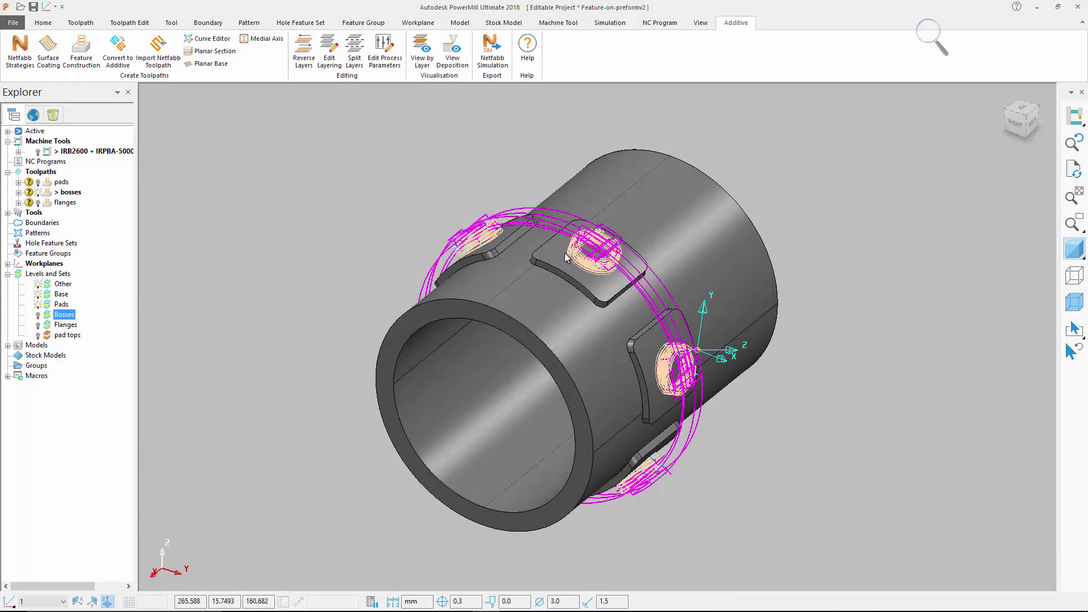
scroll(567, 254, up, 2)
scroll(587, 257, up, 2)
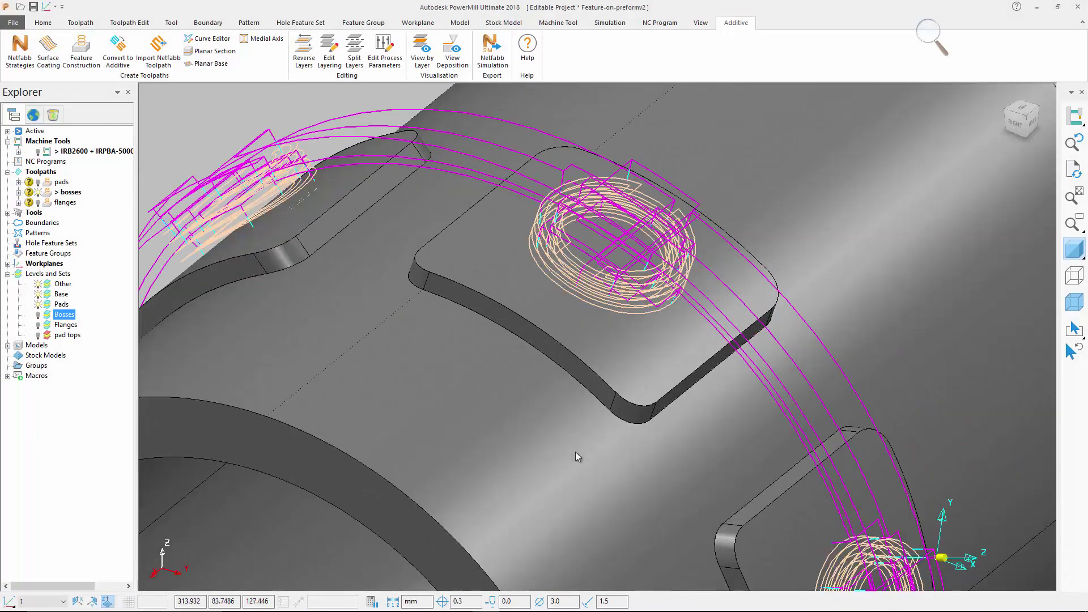
middle_drag(621, 456, 488, 372)
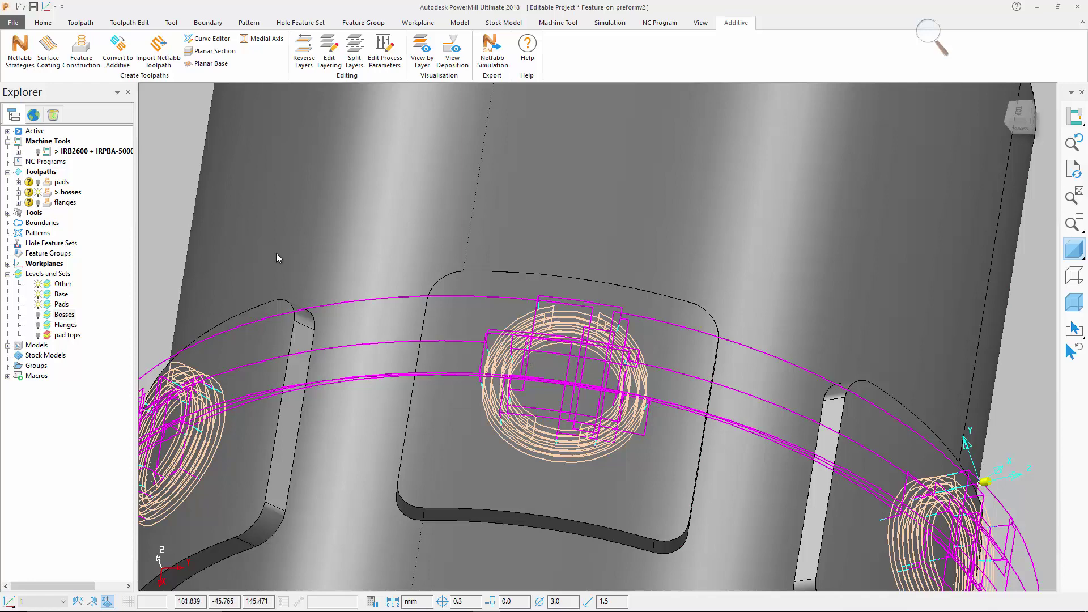
click(39, 183)
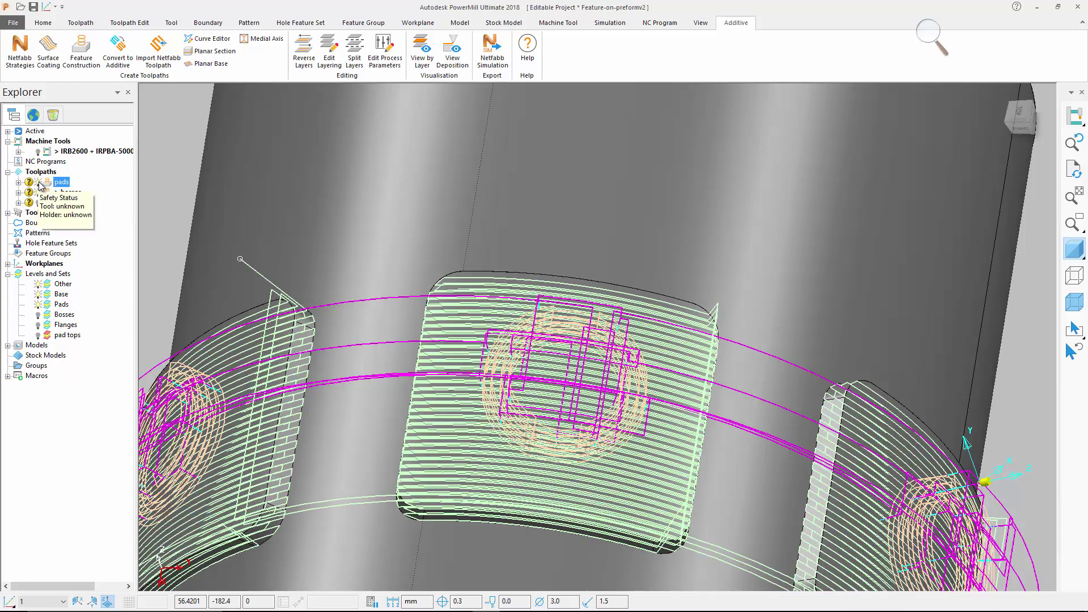
middle_drag(548, 460, 540, 385)
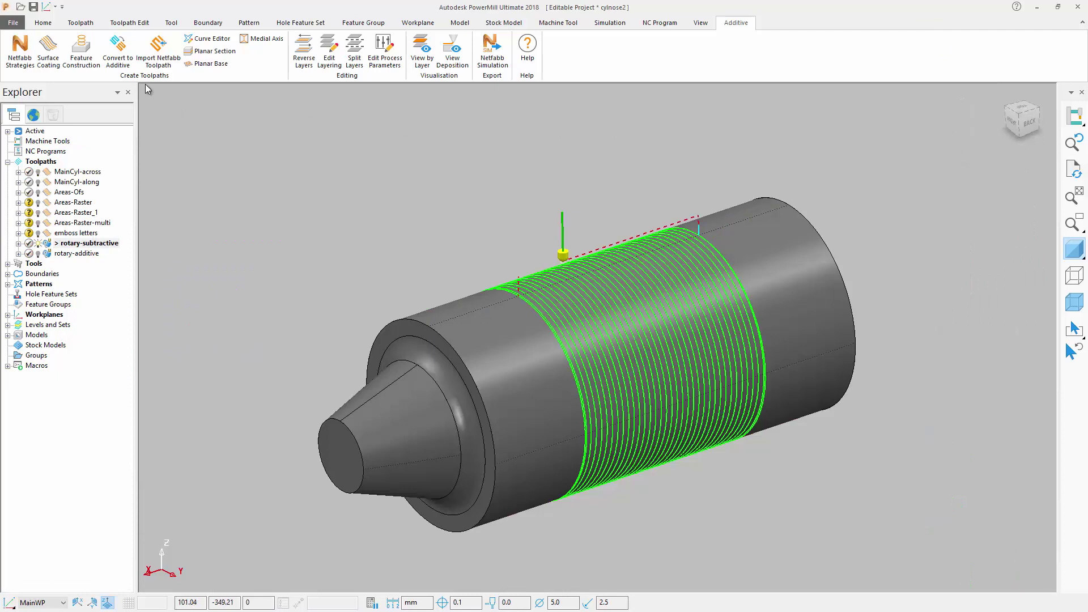
- Convert the rotary-subtractive toolpath to additive with a default layer thickness of 3.0
click(117, 51)
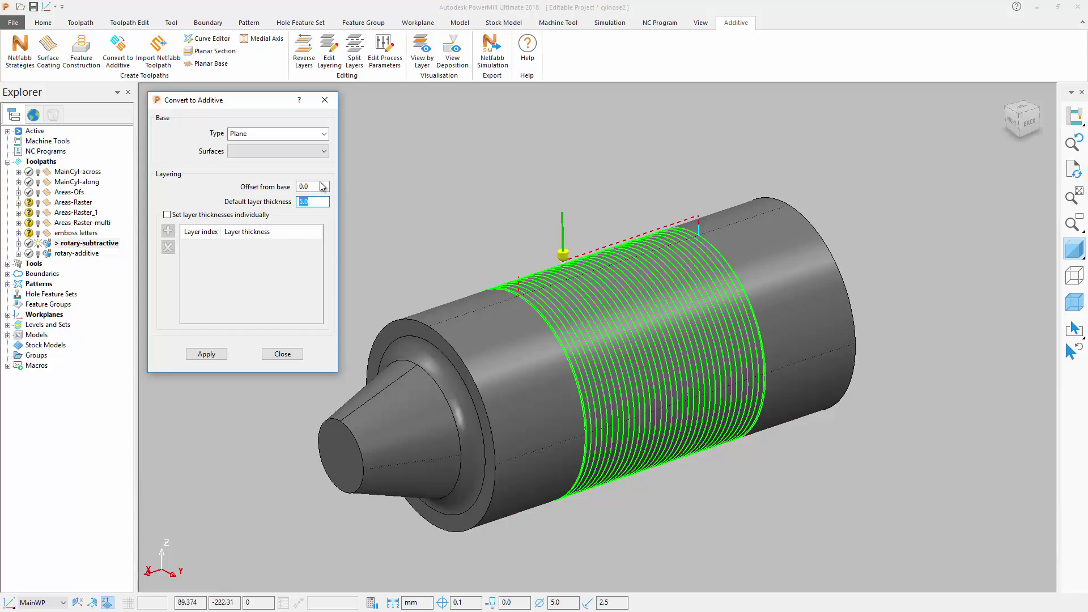
text(3)
key(Return)
click(216, 356)
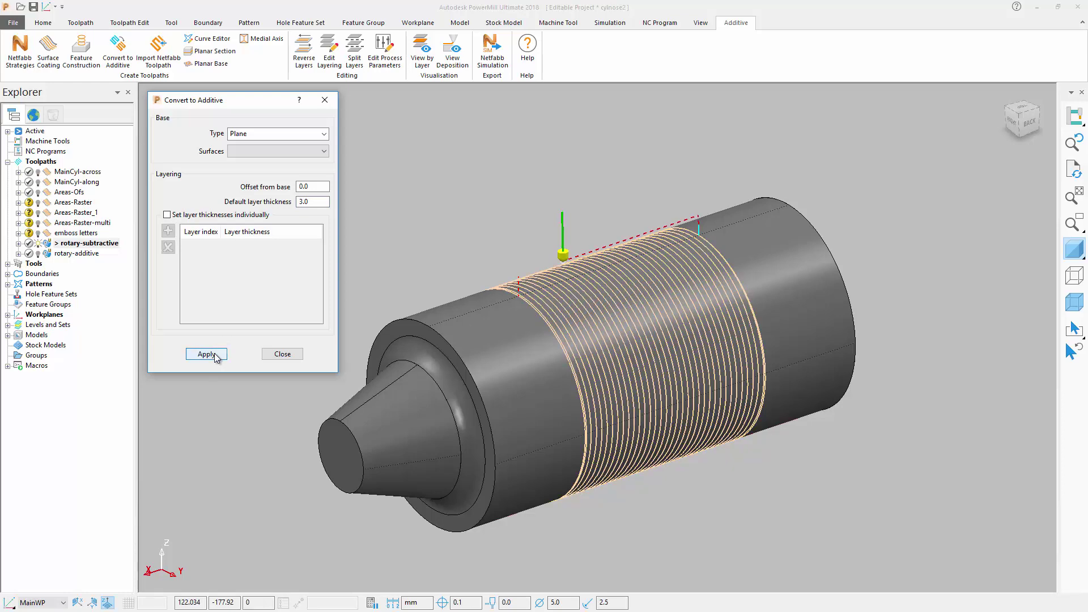
click(282, 354)
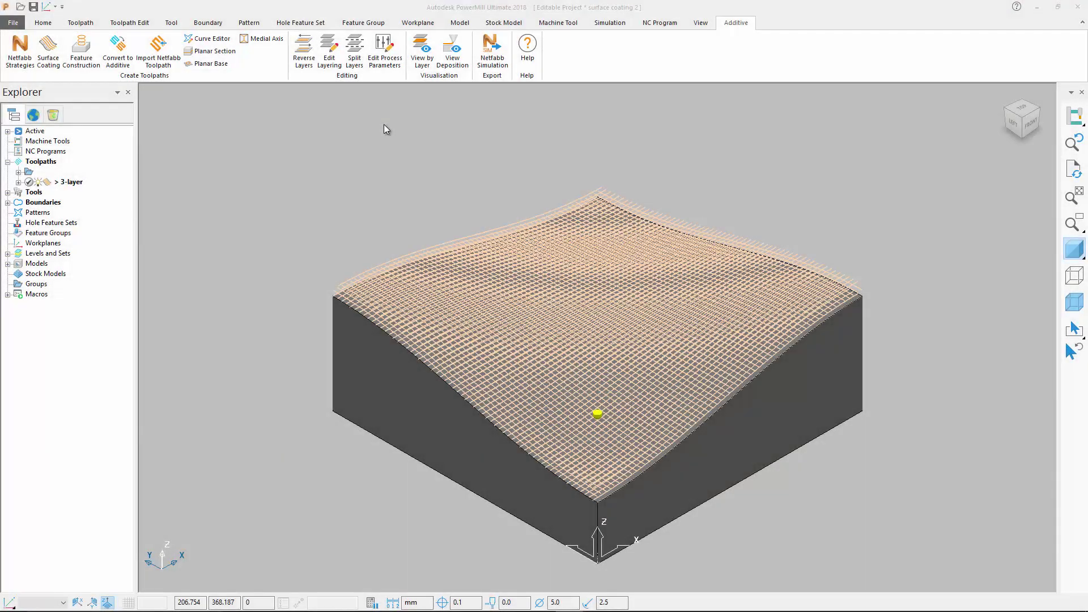
- Inspect the process parameters of the 3-layer toolpath's points and open its recipes for editing
click(386, 64)
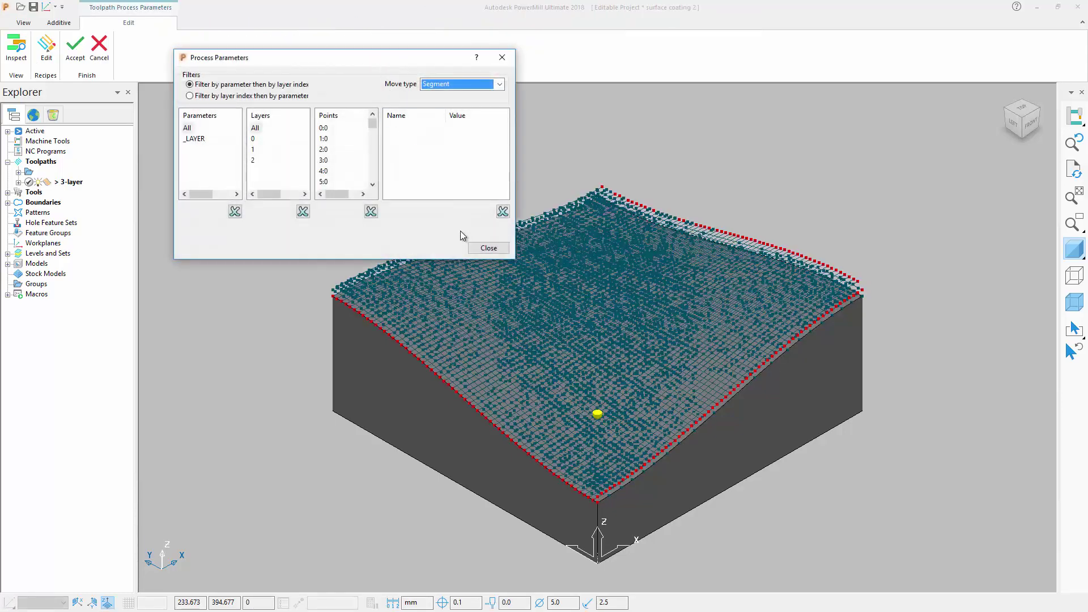
click(487, 248)
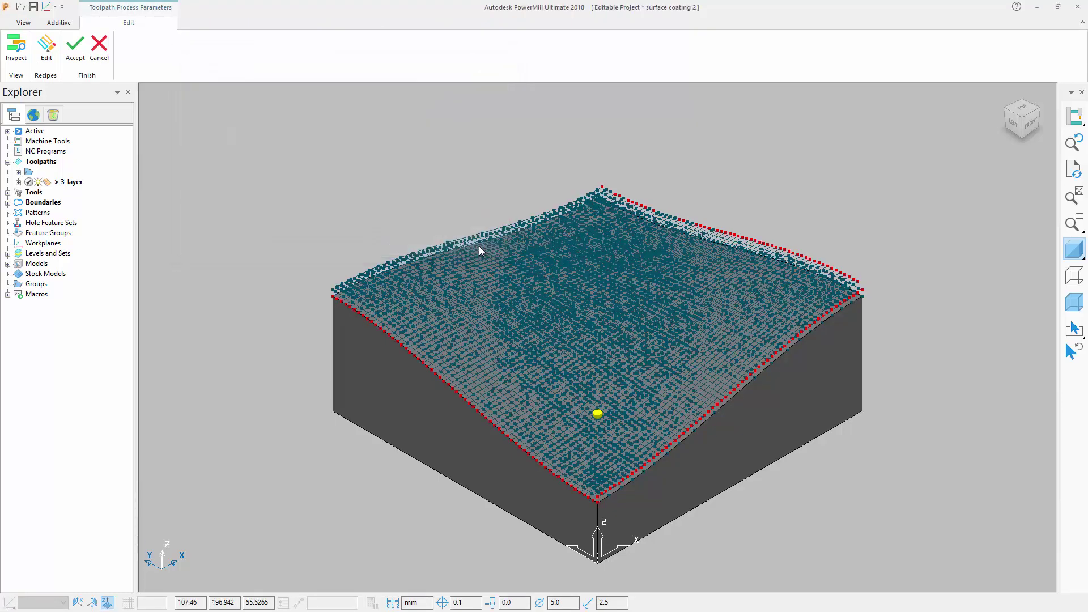
click(53, 54)
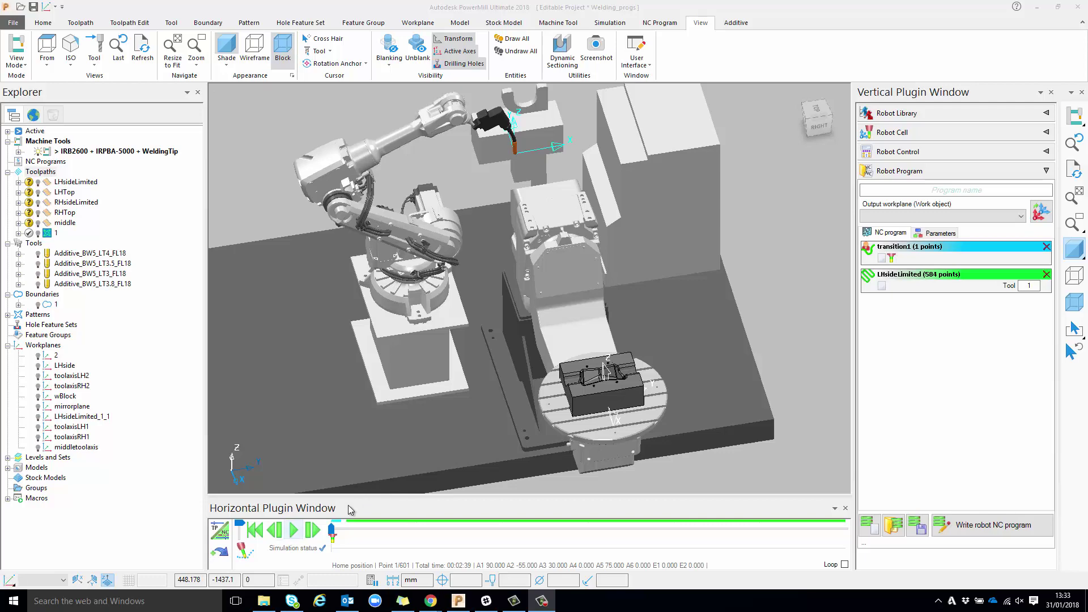
- Play the robot simulation of the LHsideLimited welding program and pause it
click(294, 531)
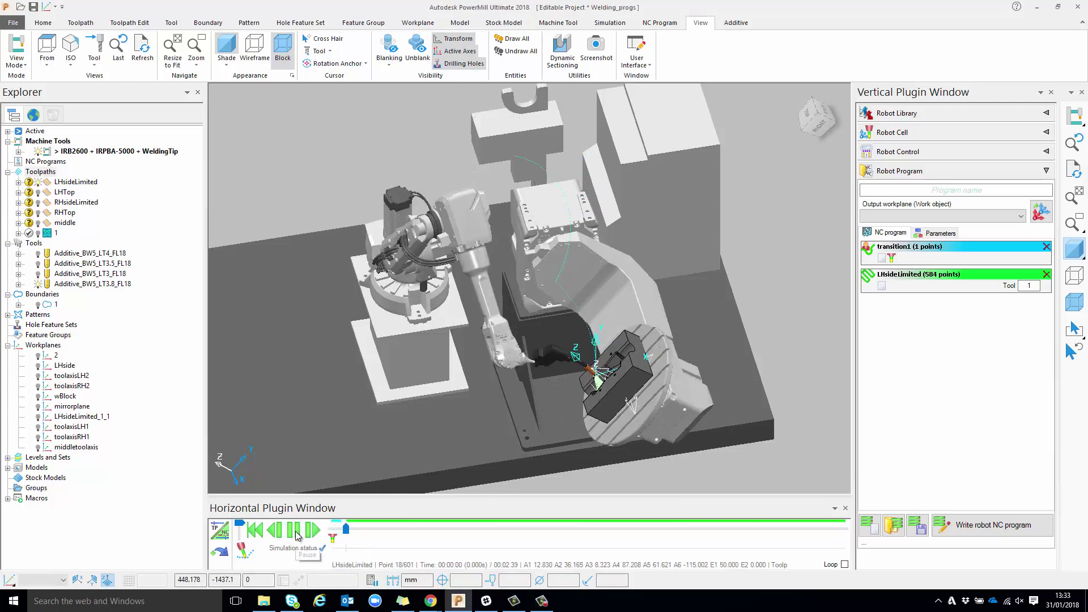
click(296, 532)
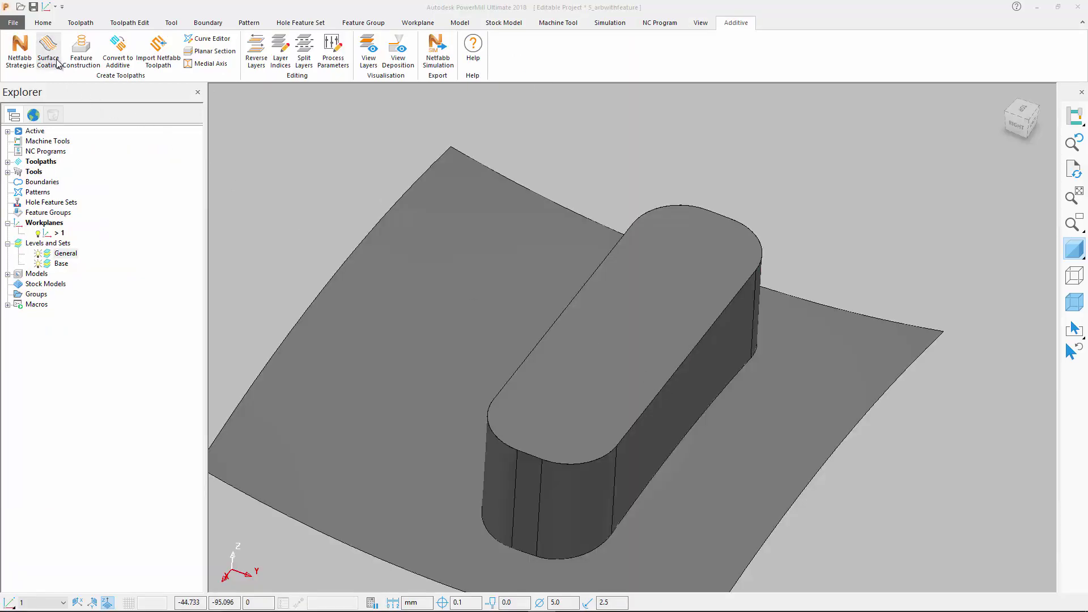
- Start a Feature Construction toolpath using Base as the base surfaces, General as the feature surfaces, and the Raster style
click(91, 55)
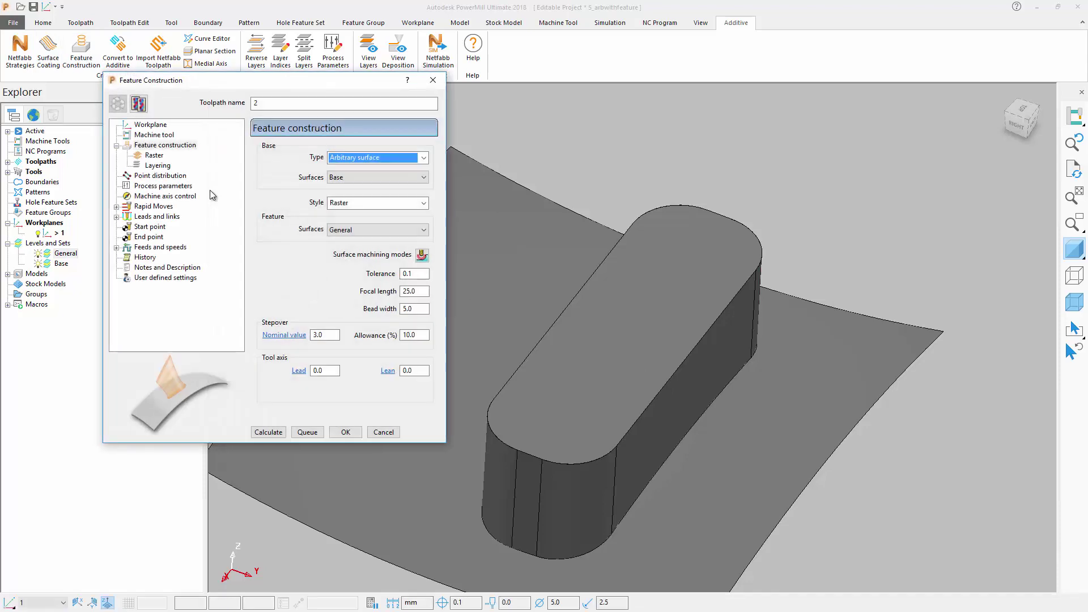
click(416, 176)
click(369, 210)
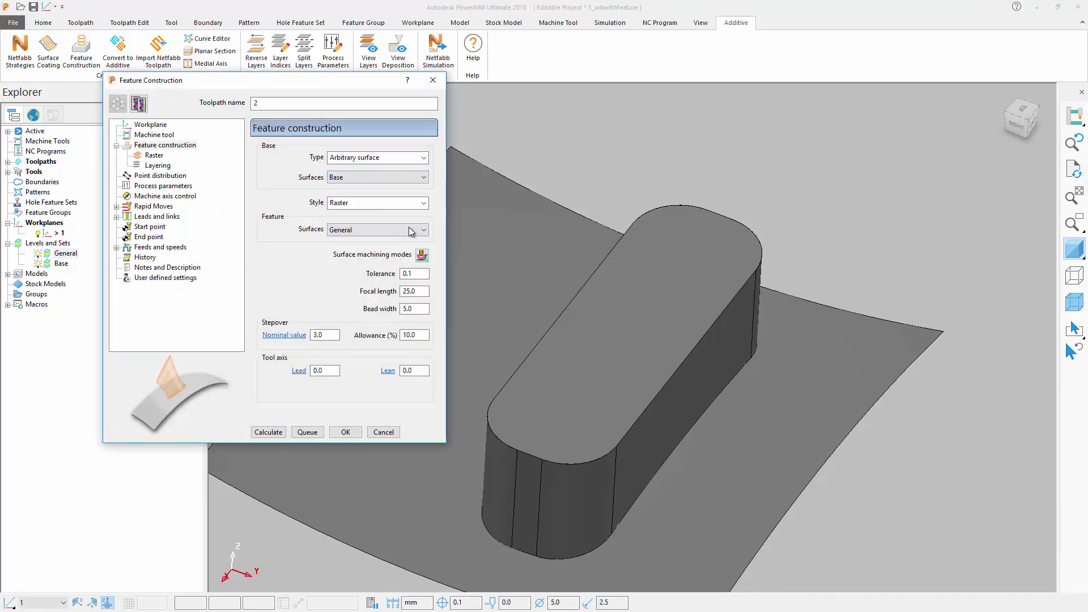
click(418, 232)
click(376, 253)
click(376, 203)
click(363, 211)
- Review the raster settings, set the default layer thickness to 3, and calculate the feature construction toolpath
click(153, 156)
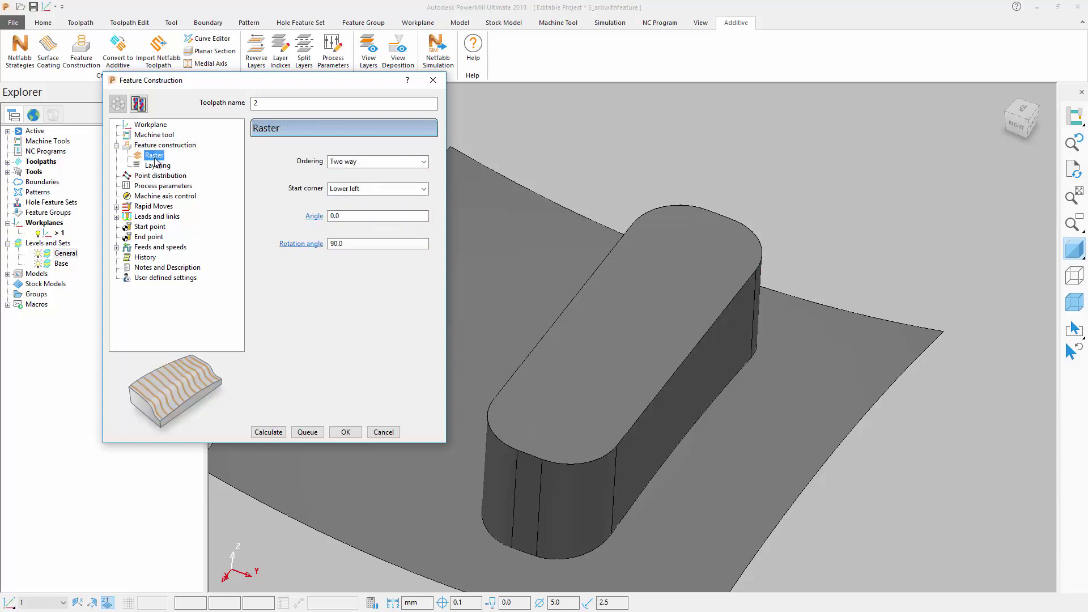
click(158, 166)
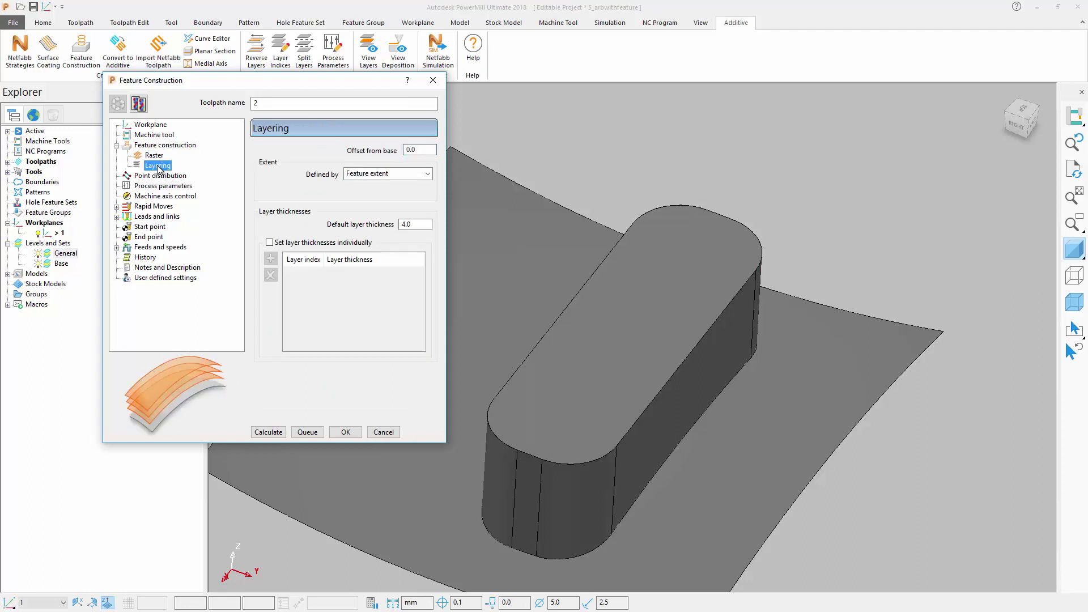
drag(414, 225, 383, 226)
text(3)
key(Return)
click(269, 432)
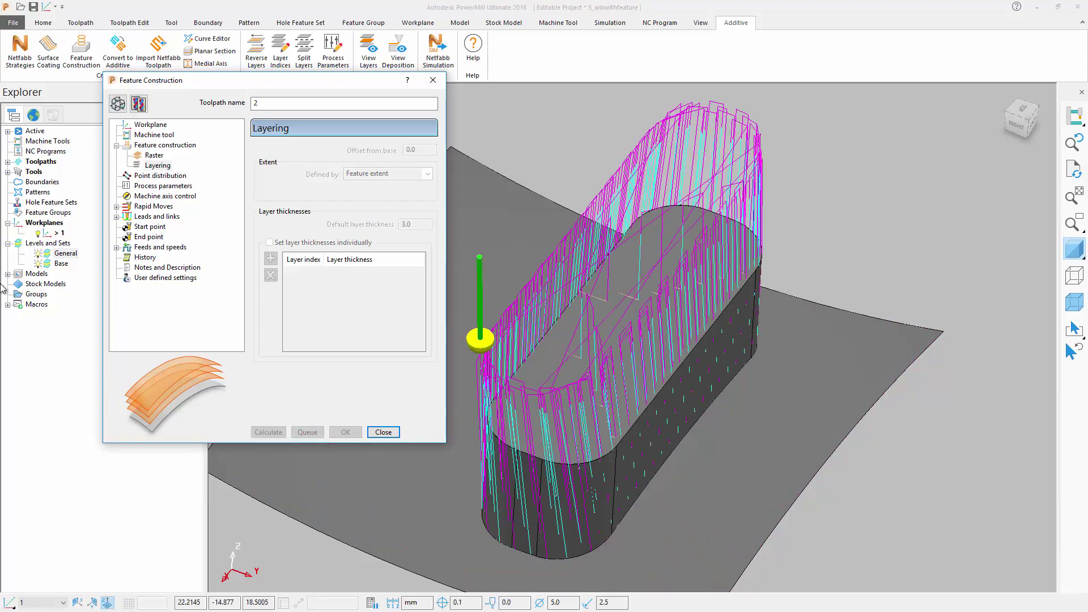
- Hide the General level and the toolpath's links and leads so only the deposition passes are drawn
click(39, 257)
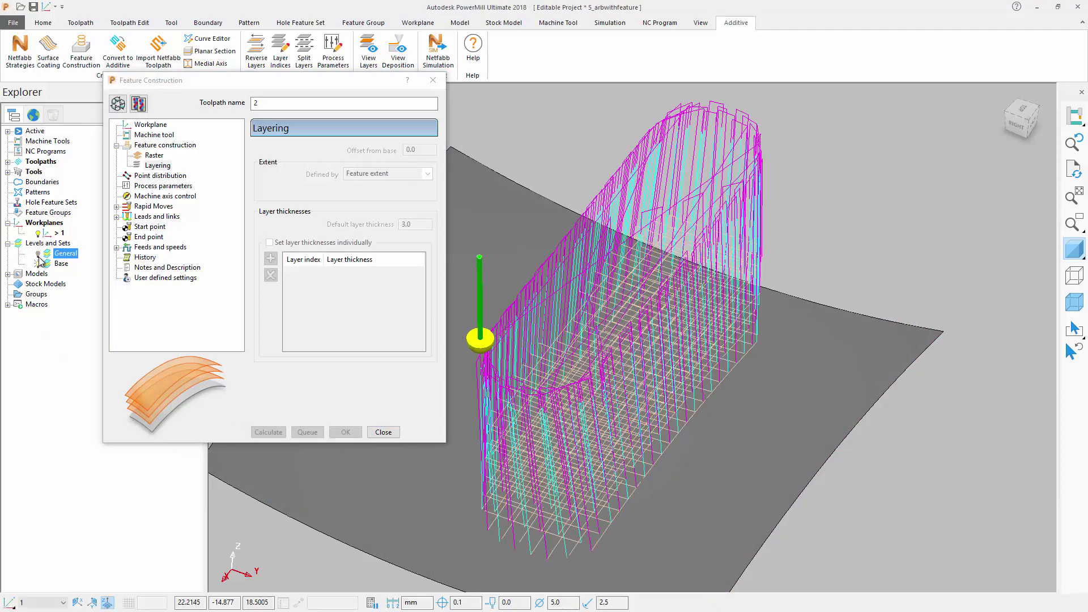
click(81, 23)
click(502, 48)
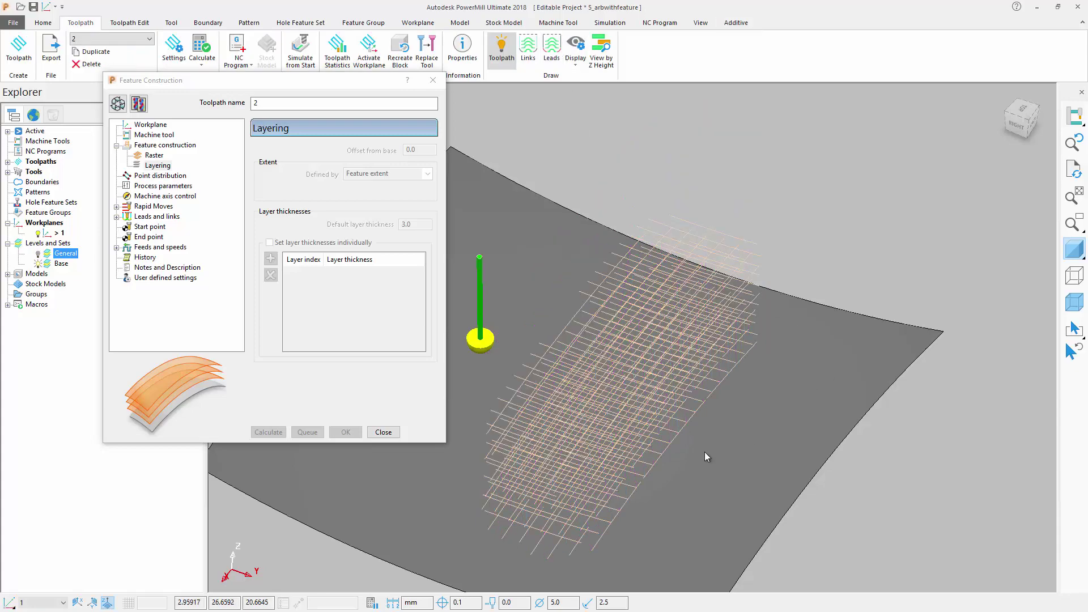
mouse_move(705, 451)
middle_down()
mouse_move(655, 411)
mouse_move(566, 369)
mouse_move(664, 383)
middle_up()
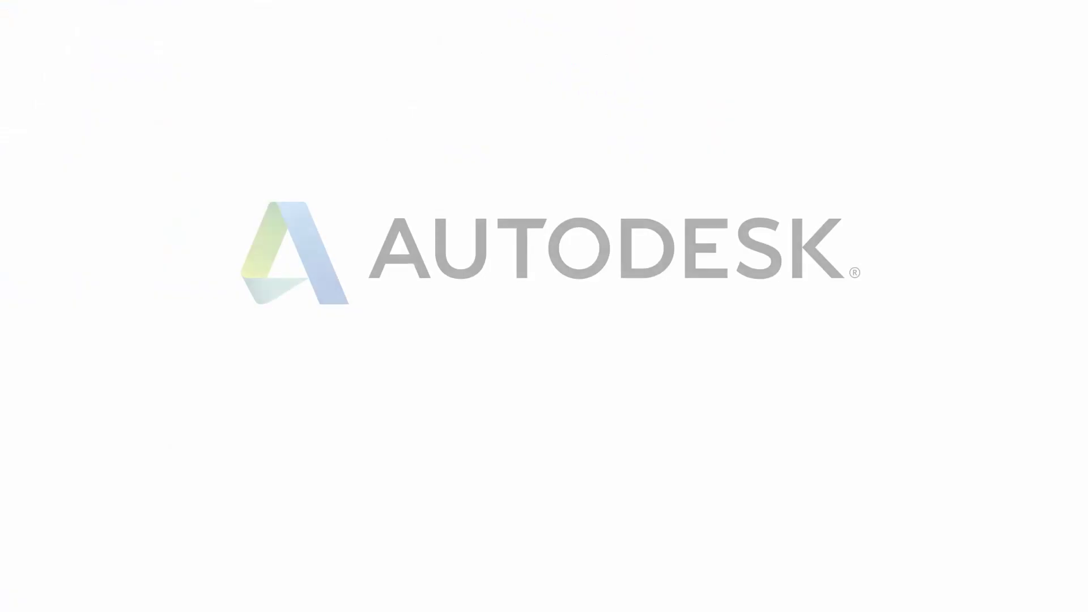